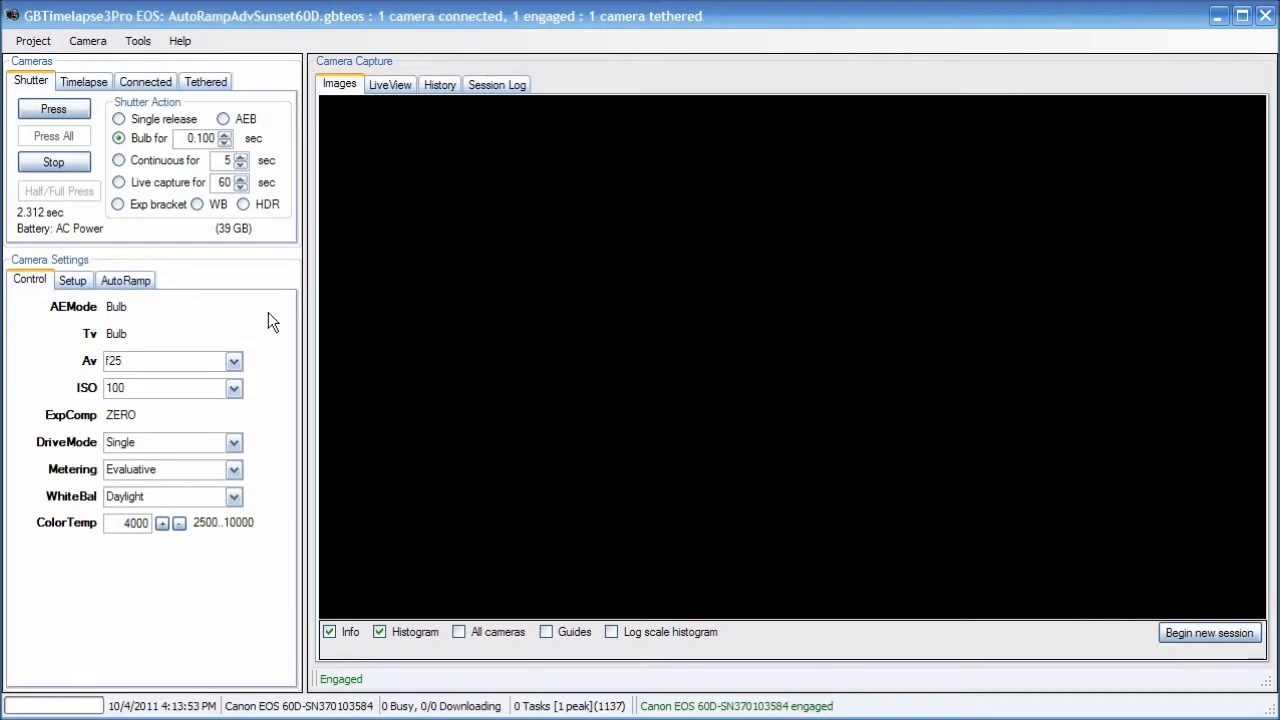
# Step: Check which camera is connected and take a test shot with a 0.100-second bulb exposure
pyautogui.click(145, 81)
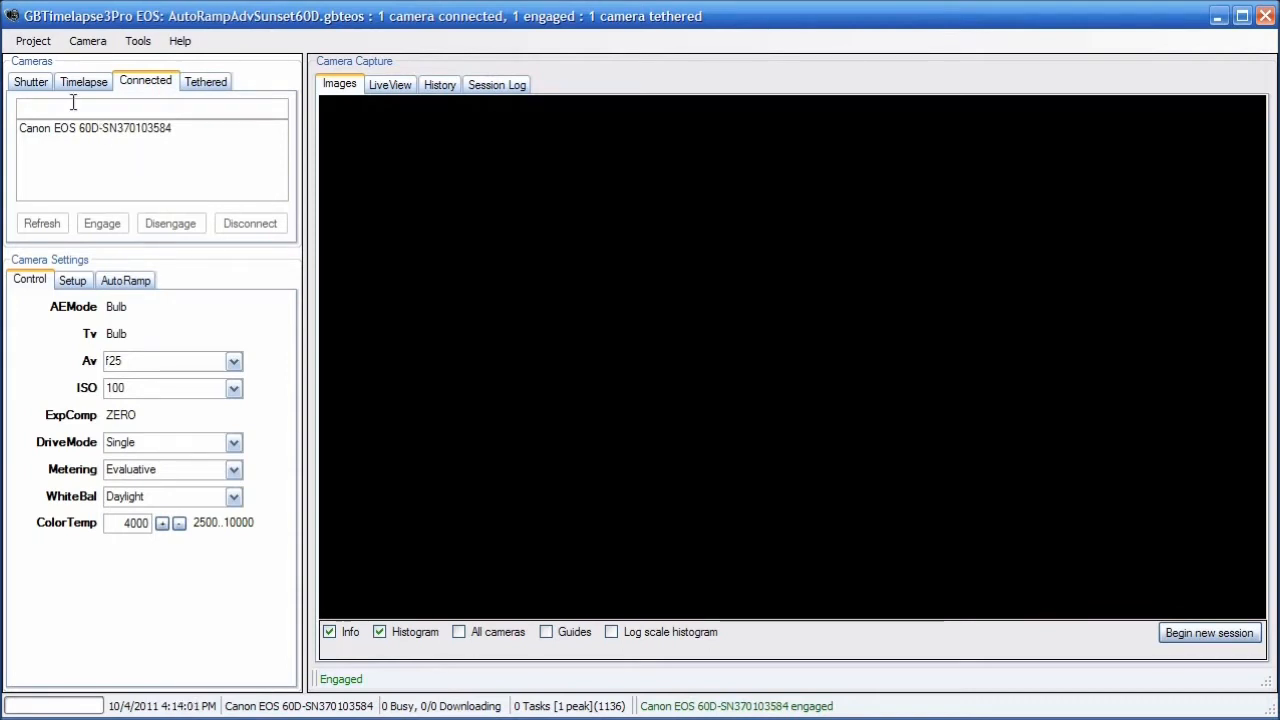
pyautogui.click(31, 82)
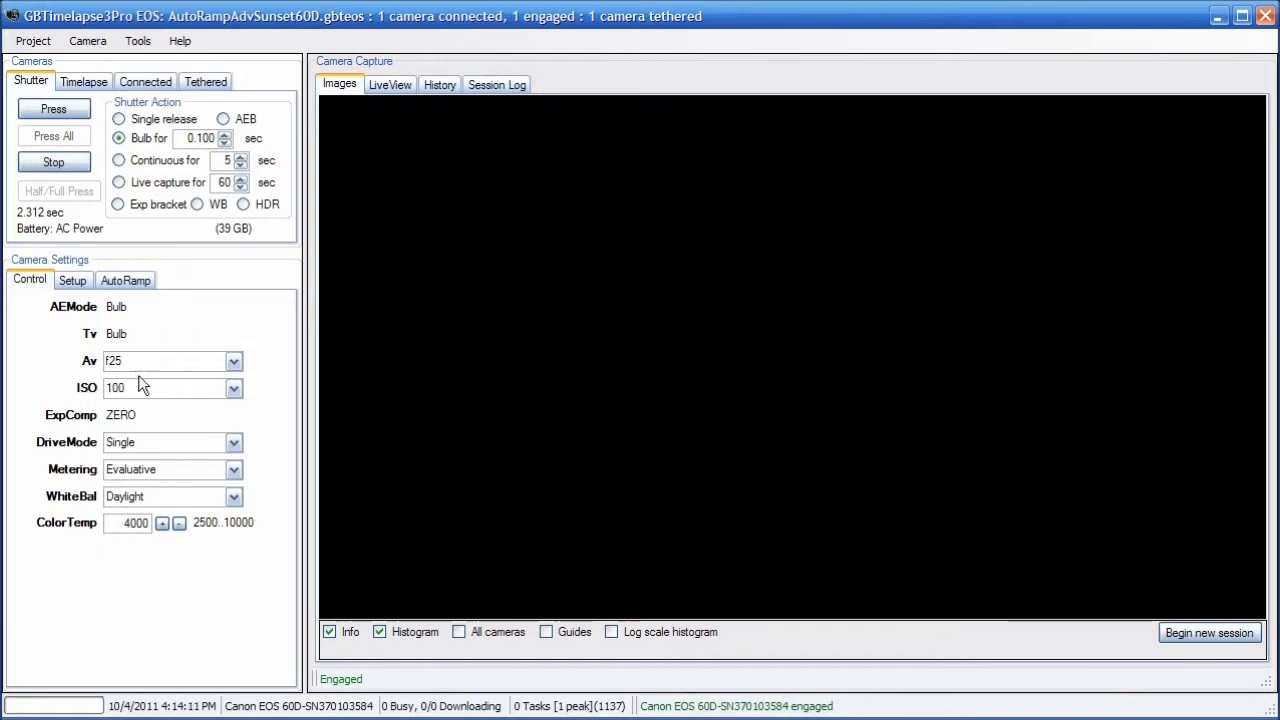
pyautogui.click(53, 112)
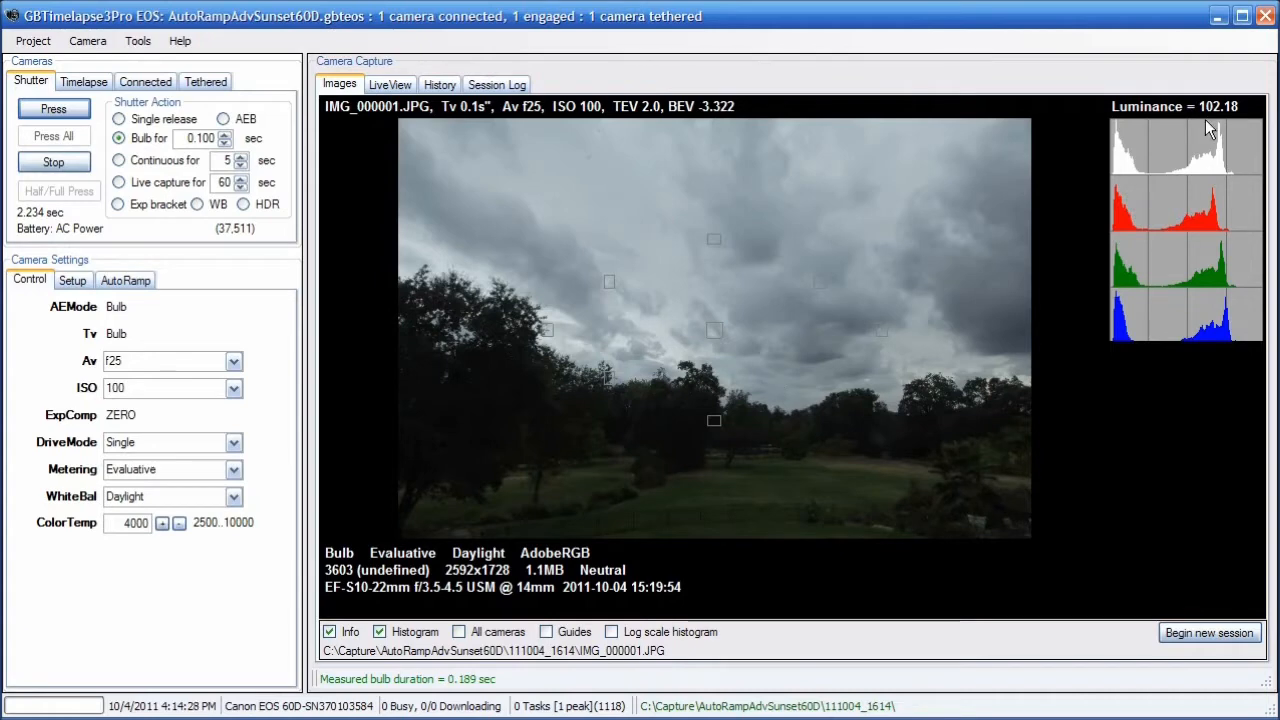
# Step: Review the camera's setup options, its auto-ramping limits, and the timelapse interval
pyautogui.click(72, 281)
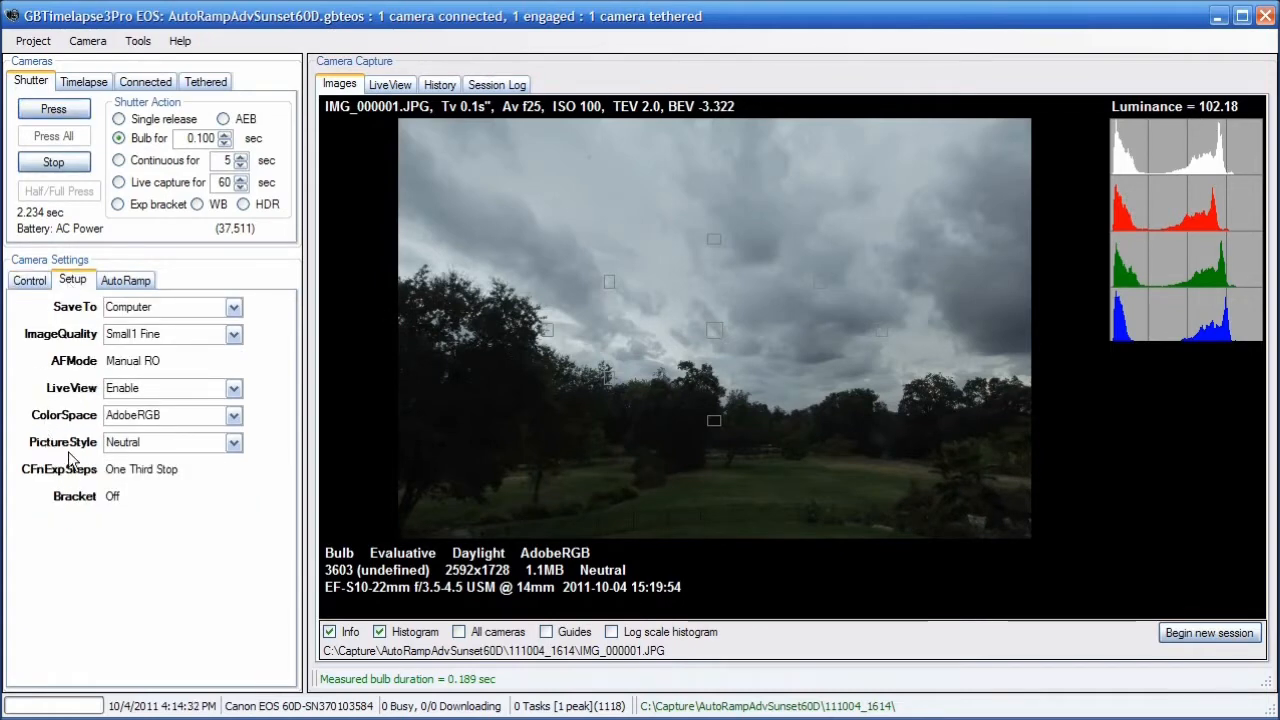
pyautogui.click(120, 282)
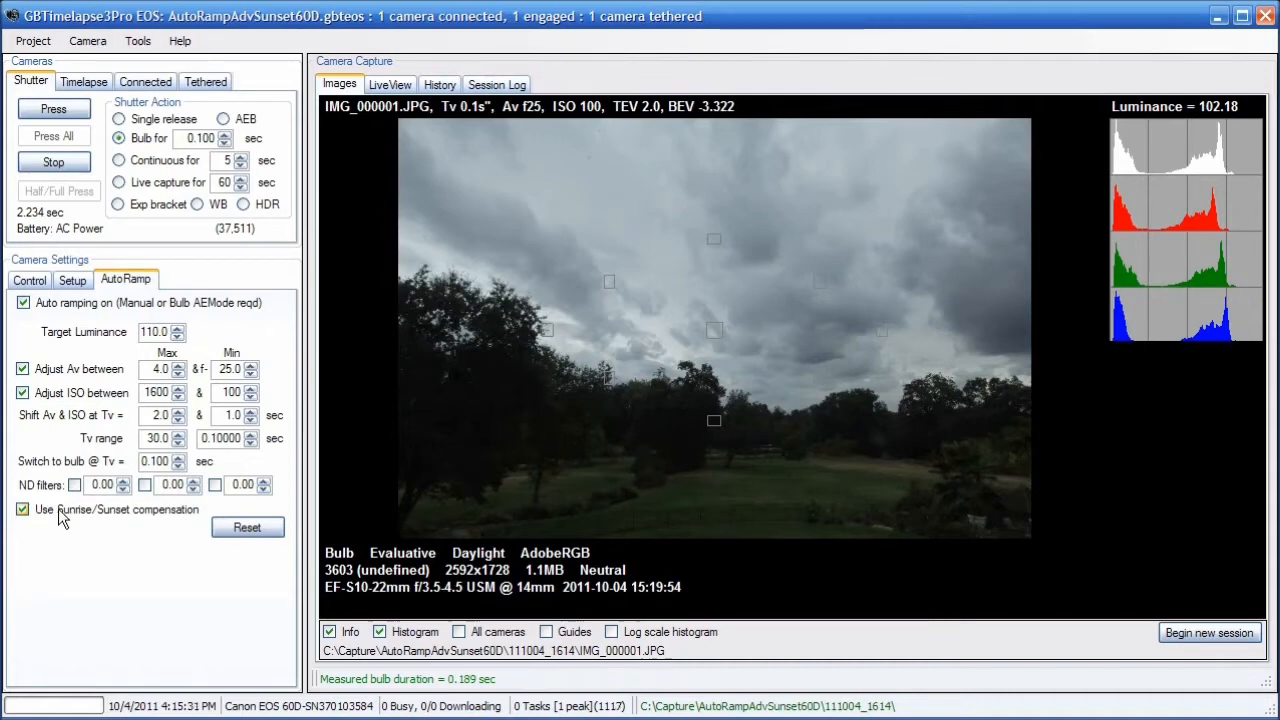
pyautogui.click(84, 82)
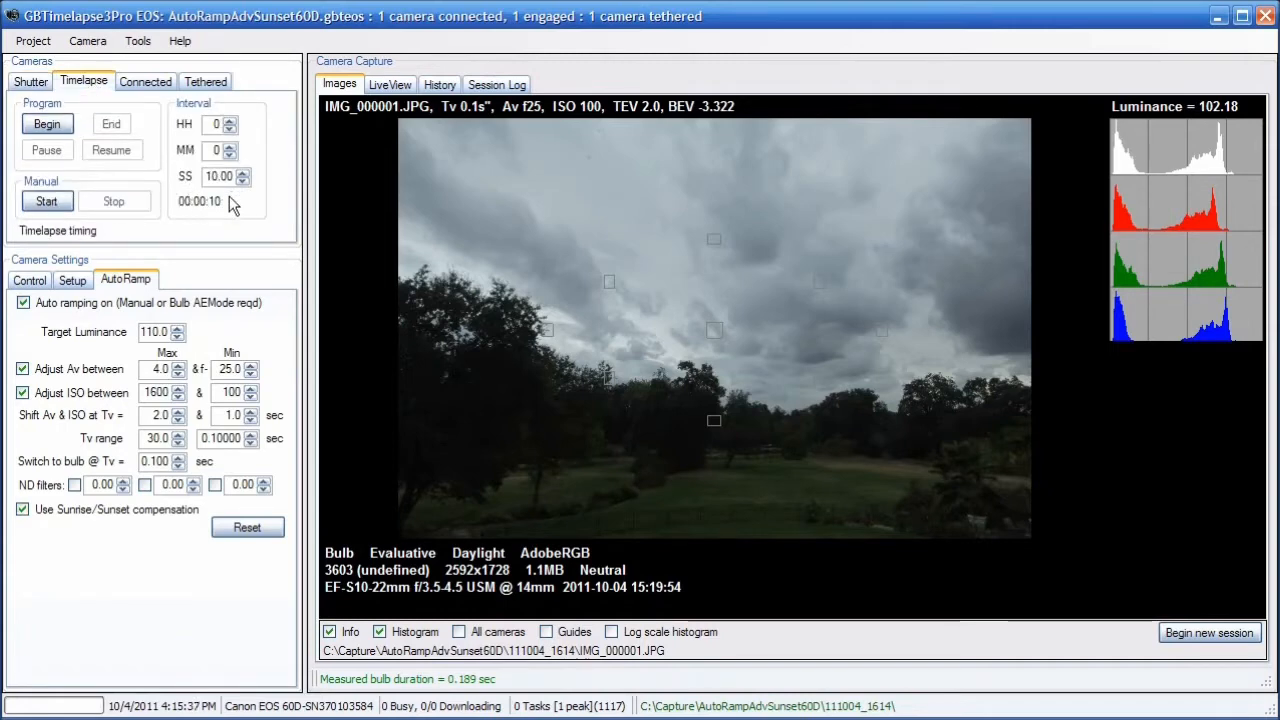
pyautogui.click(35, 86)
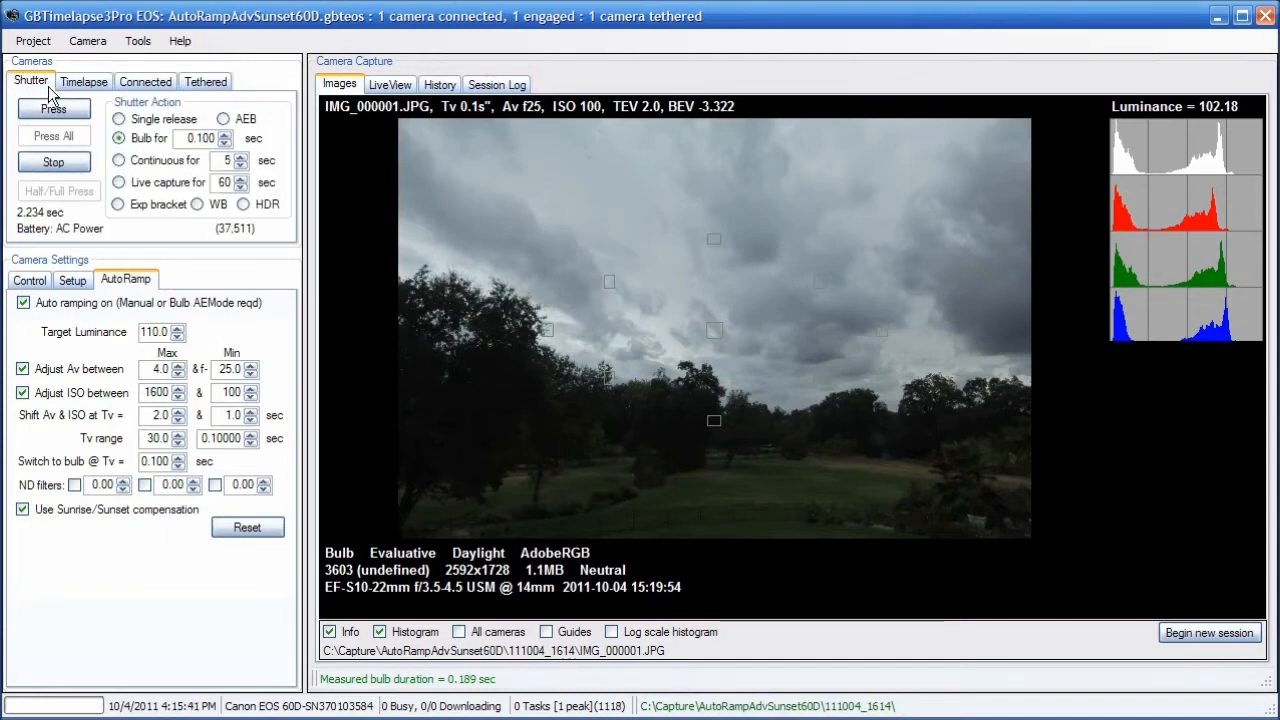
# Step: Review the project settings for camera initialization, program start and end times, and AutoRamp parameters with lens correction
pyautogui.click(33, 41)
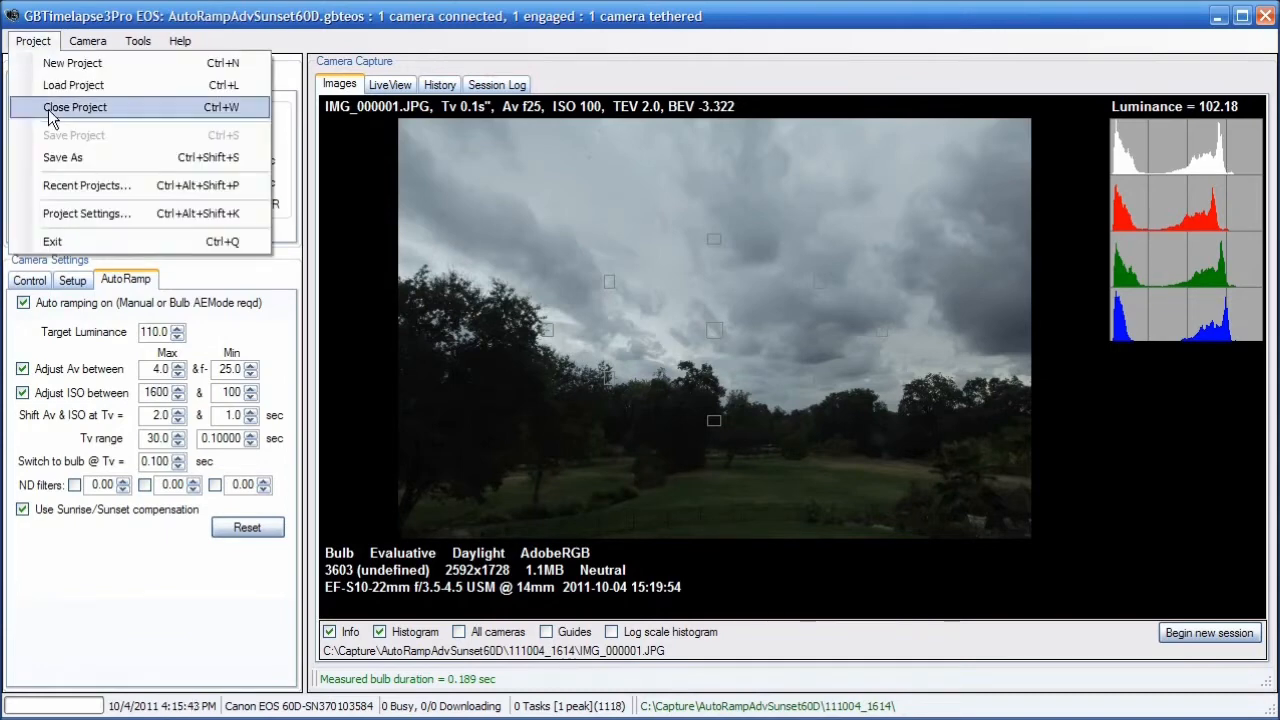
pyautogui.click(62, 216)
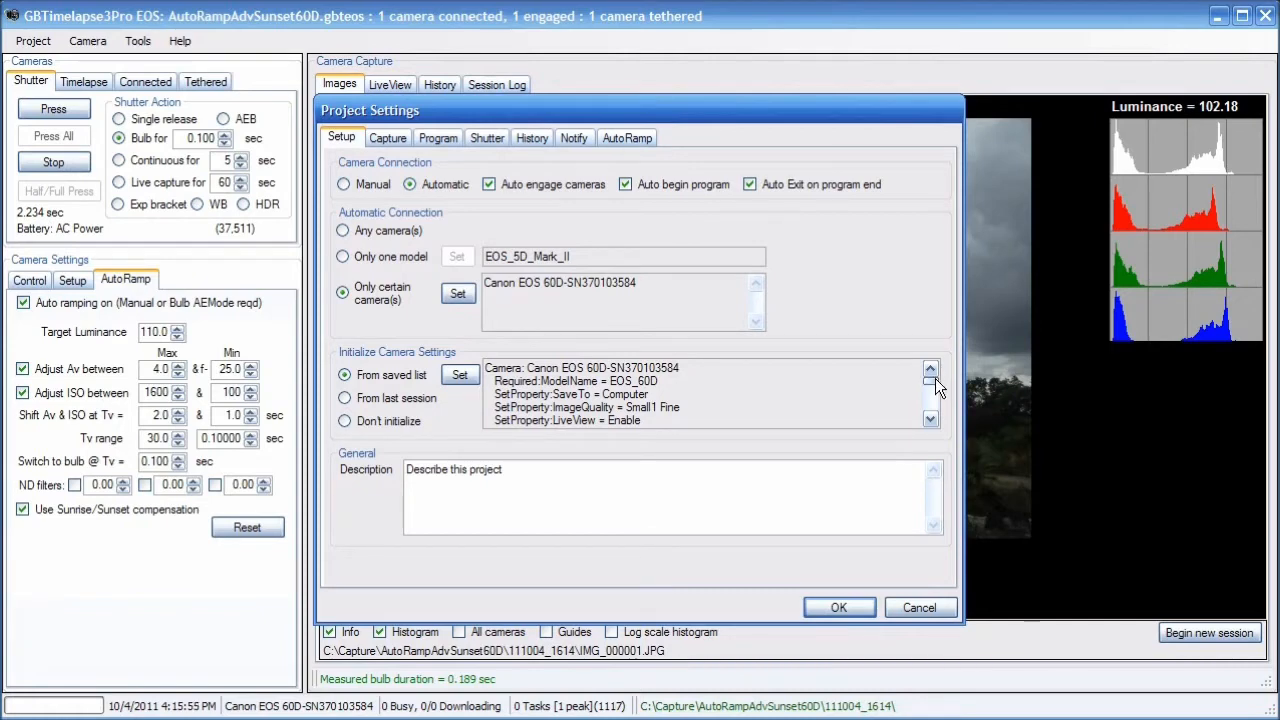
pyautogui.moveTo(935, 378)
pyautogui.mouseDown()
pyautogui.moveTo(937, 410)
pyautogui.moveTo(933, 372)
pyautogui.mouseUp()
pyautogui.click(439, 136)
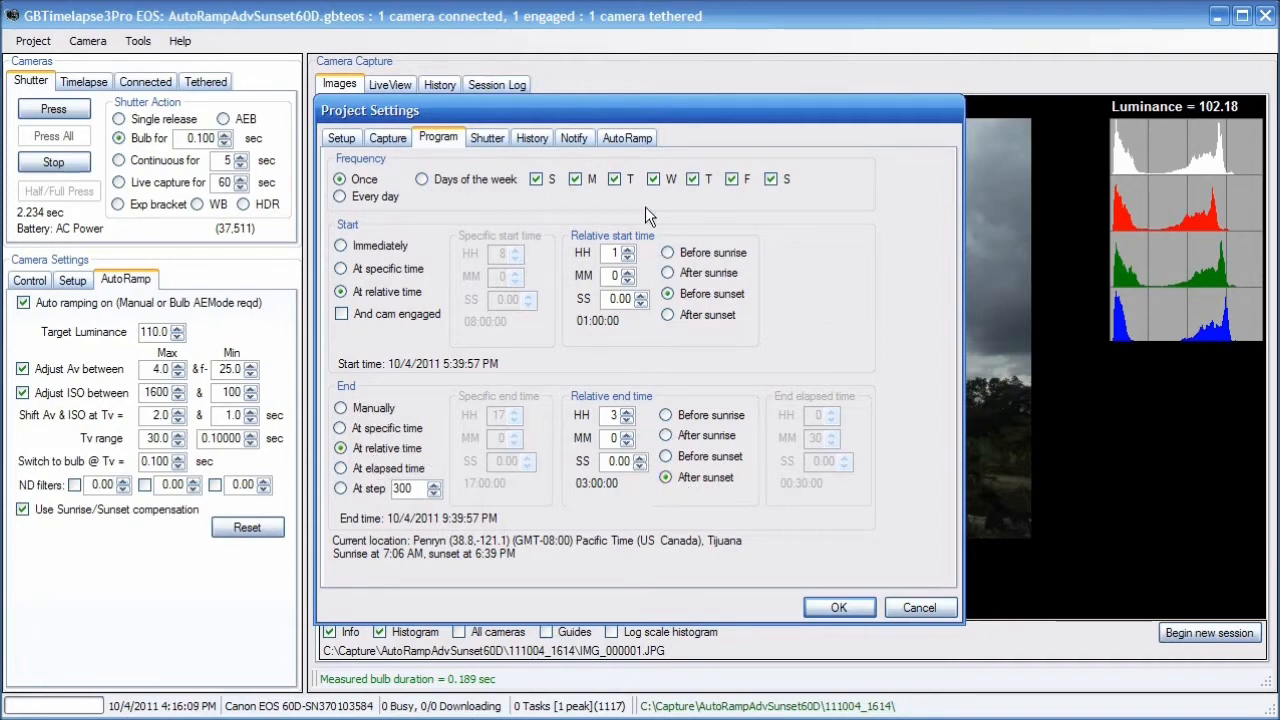
pyautogui.click(618, 143)
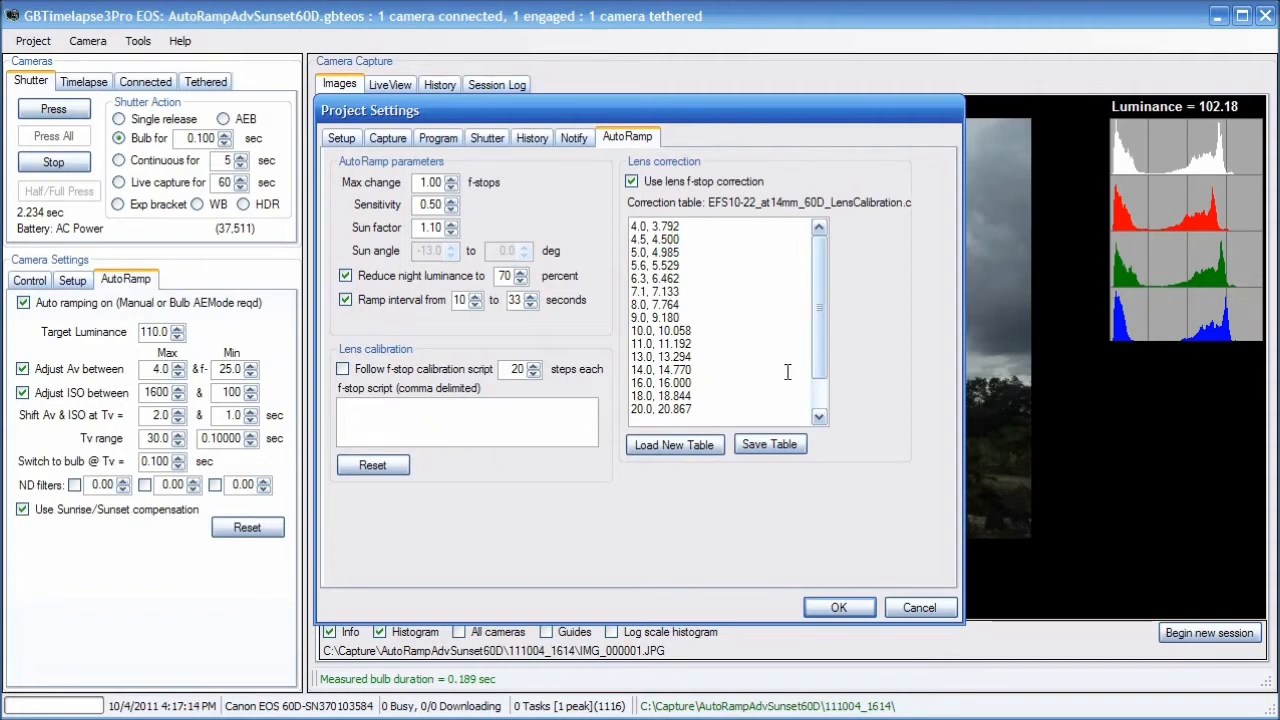
pyautogui.click(838, 608)
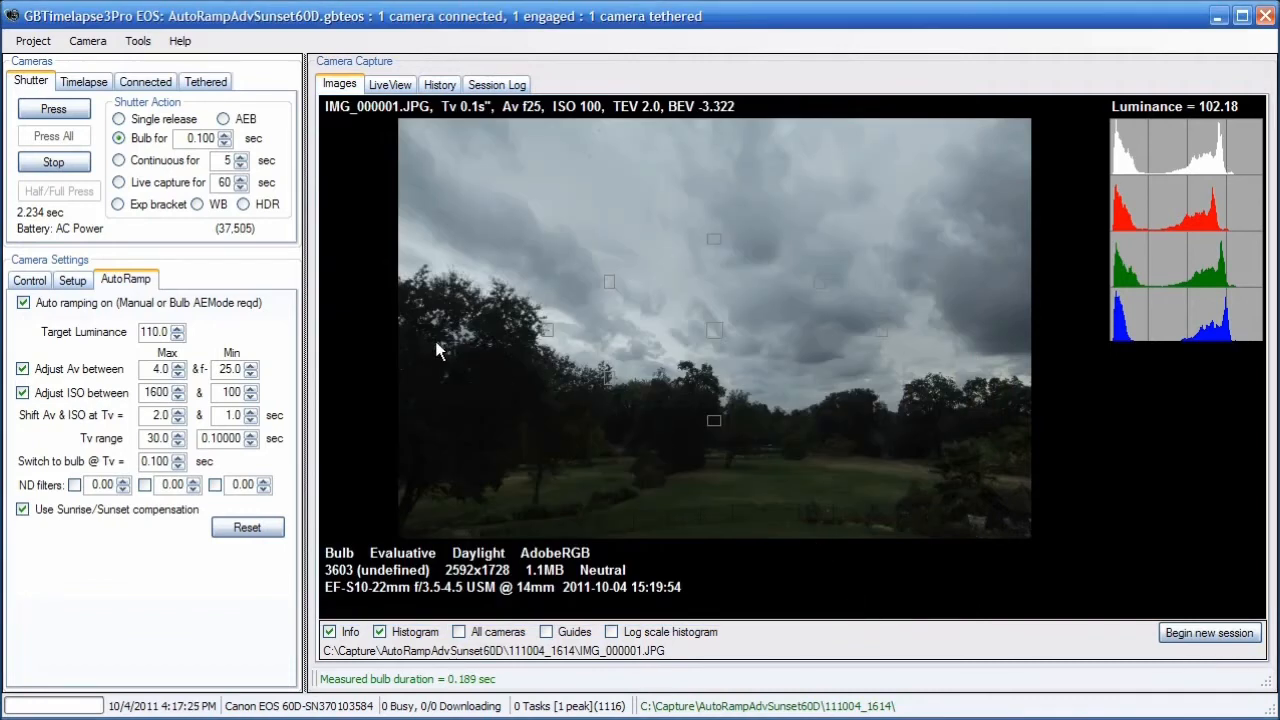
# Step: Begin the programmed timelapse with the current project settings
pyautogui.click(84, 82)
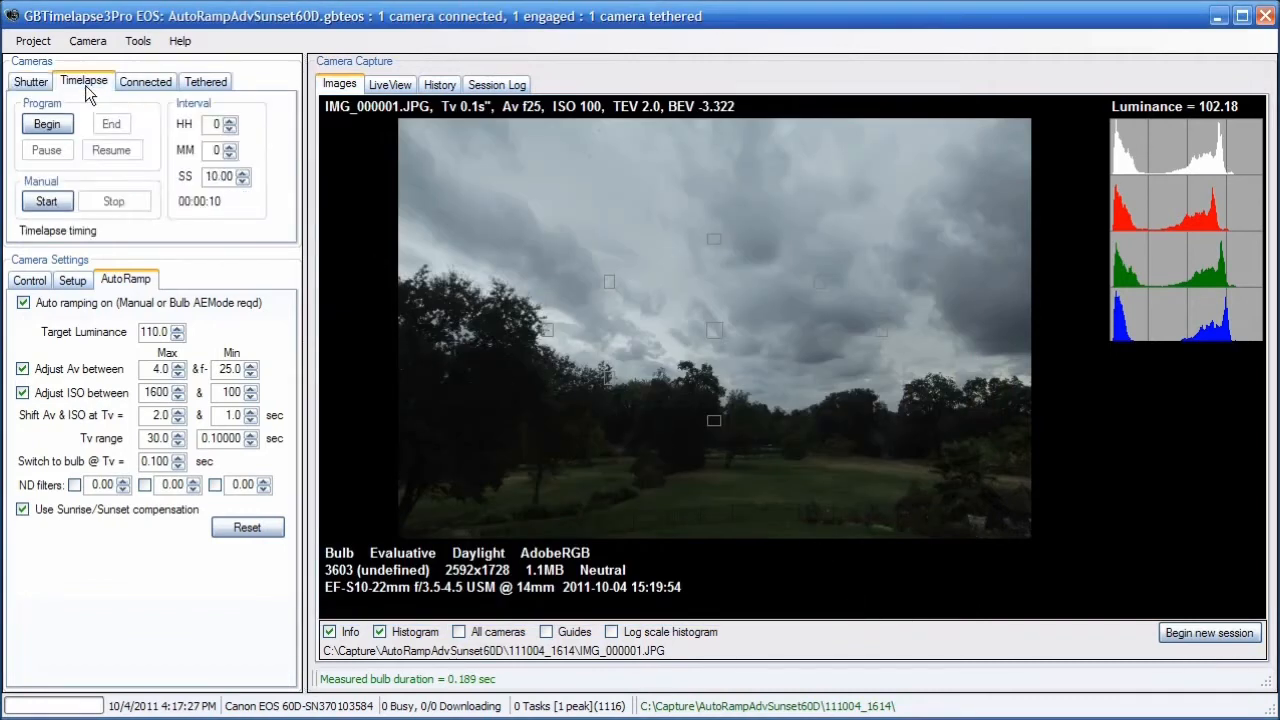
pyautogui.click(48, 126)
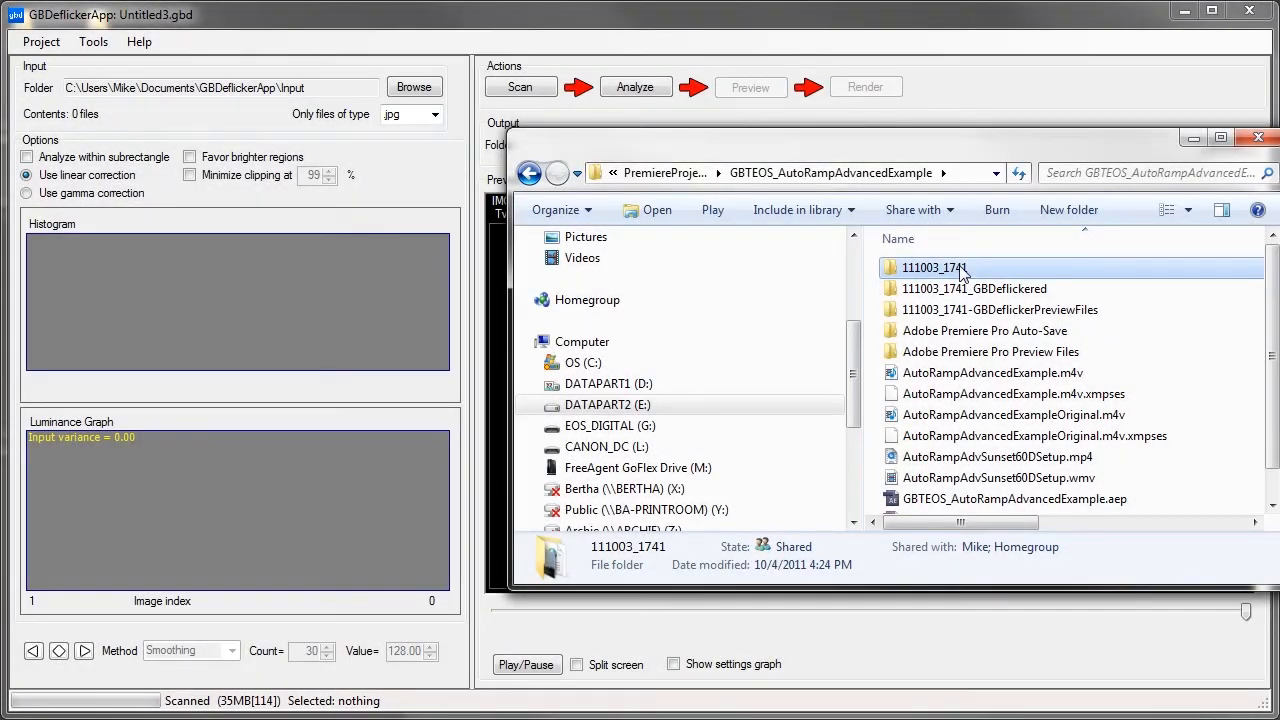
# Step: In GBDeflickerApp, load the 111003_1741 image folder as input, without saving the open Untitled3 project
pyautogui.moveTo(960, 272); pyautogui.dragTo(309, 310)
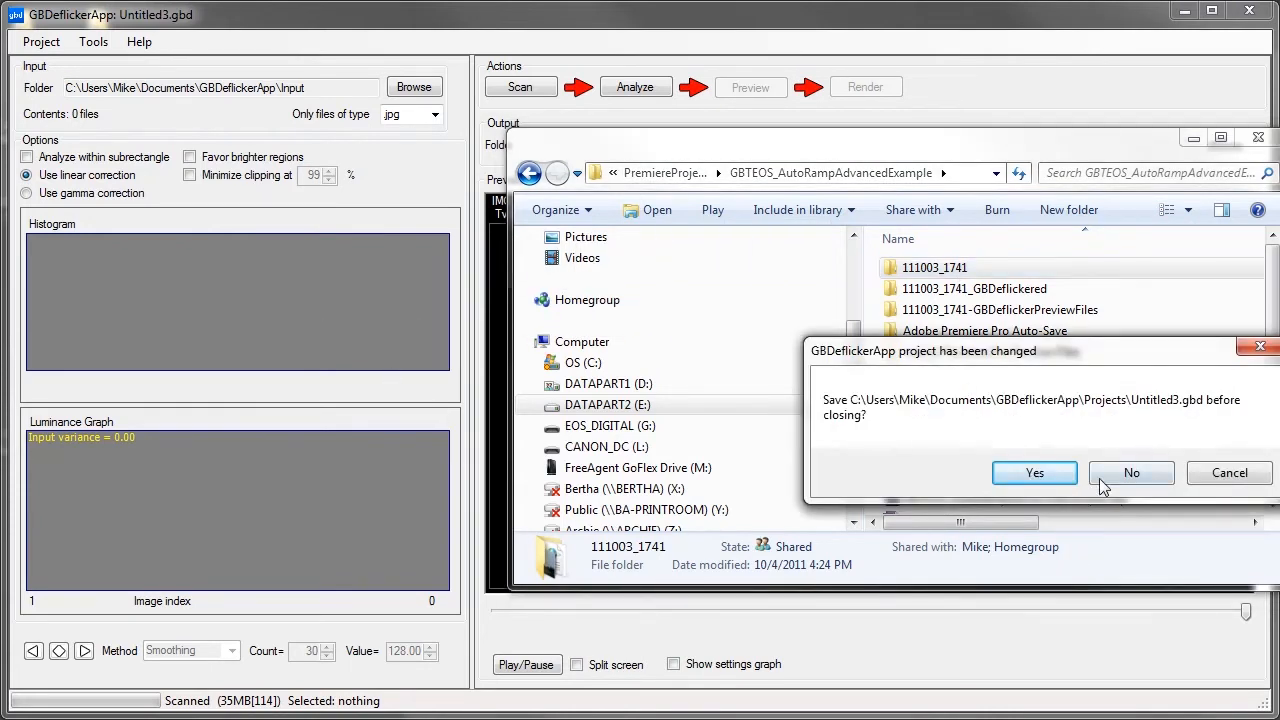
pyautogui.click(1097, 474)
pyautogui.click(984, 22)
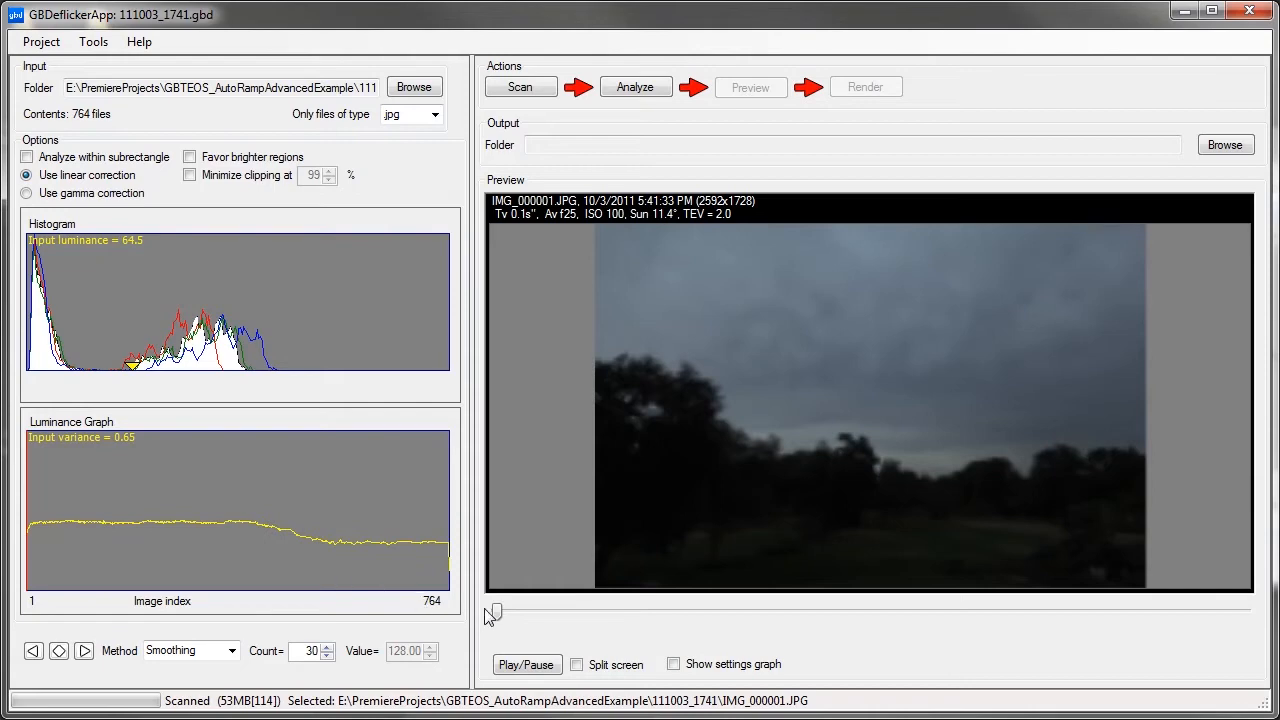
# Step: Preview the scanned images up to about image 368 and analyze the sequence for flicker
pyautogui.moveTo(497, 612); pyautogui.dragTo(864, 641)
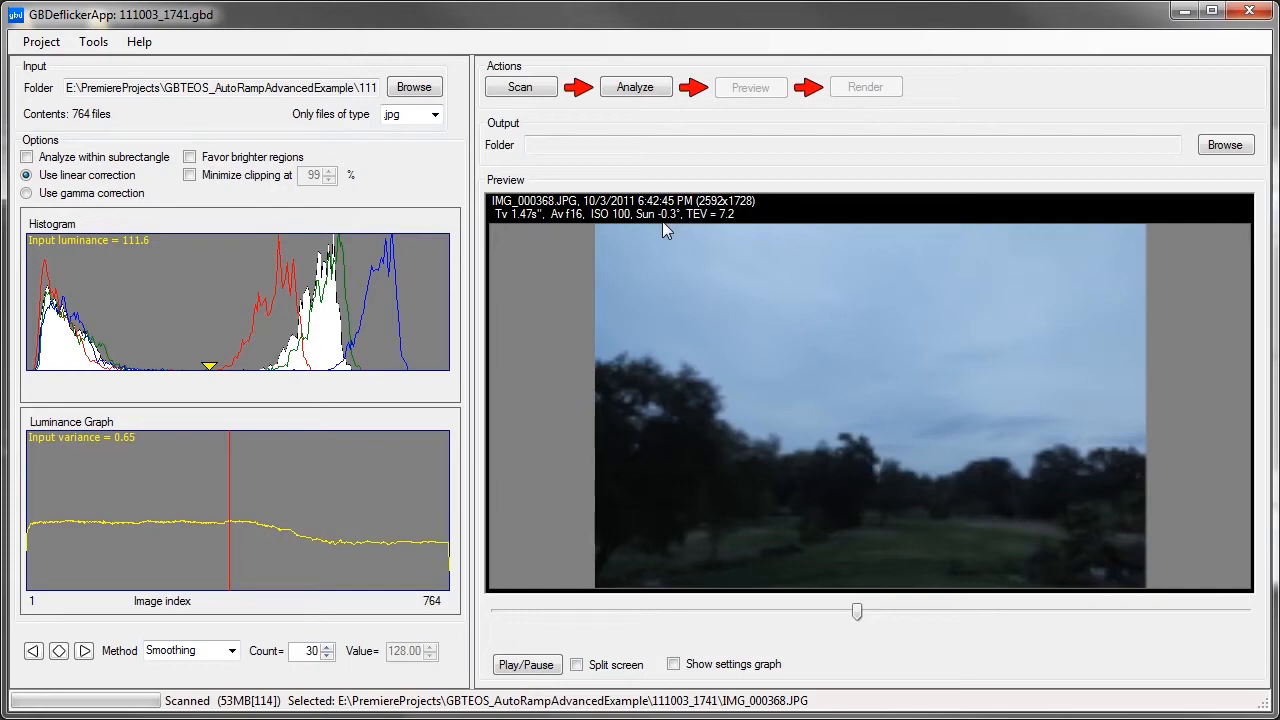
pyautogui.click(640, 88)
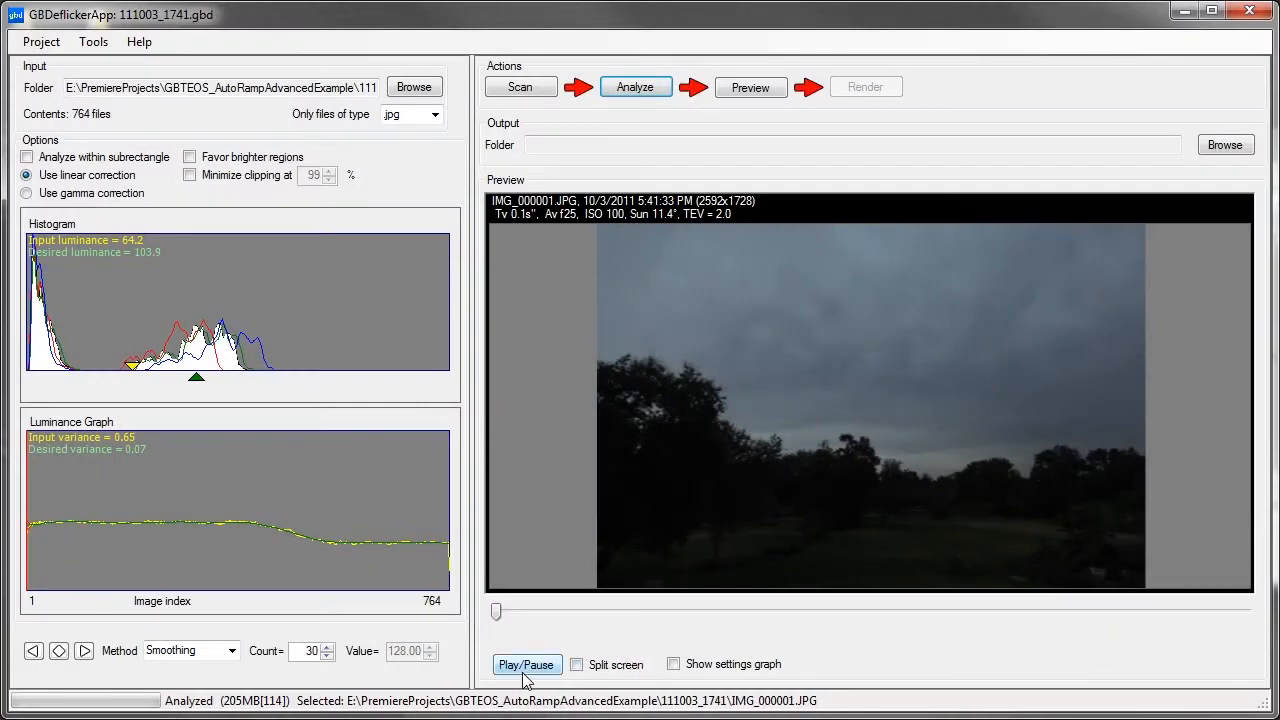
# Step: Review the analyzed sequence in playback, including around image 534, and inspect its graph of luminance, Tv, Av and ISO
pyautogui.click(527, 667)
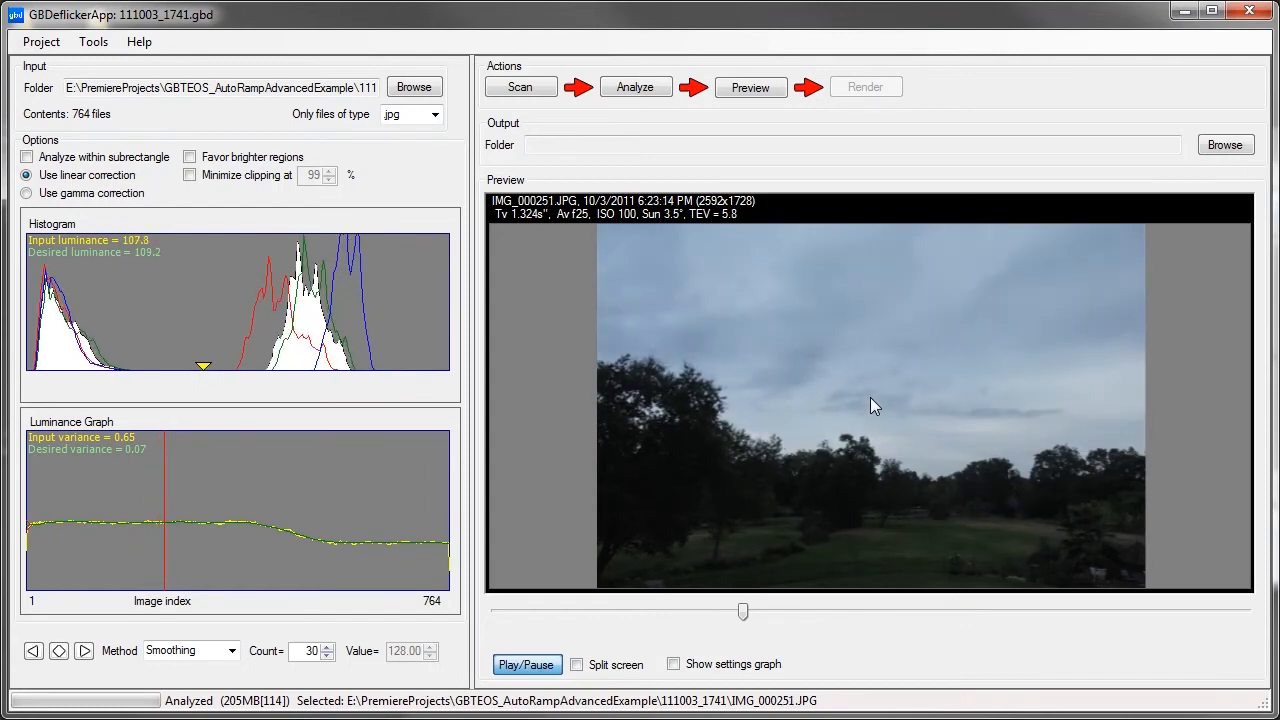
pyautogui.moveTo(748, 611); pyautogui.dragTo(1020, 611)
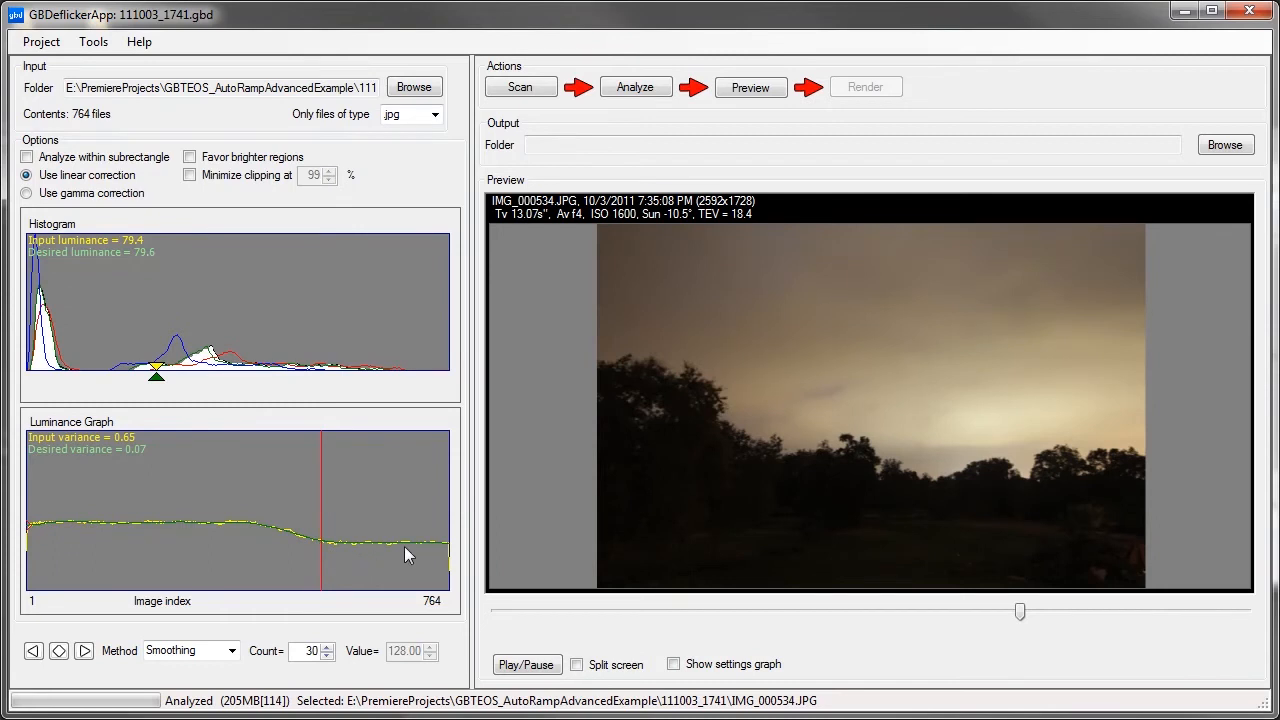
pyautogui.click(528, 668)
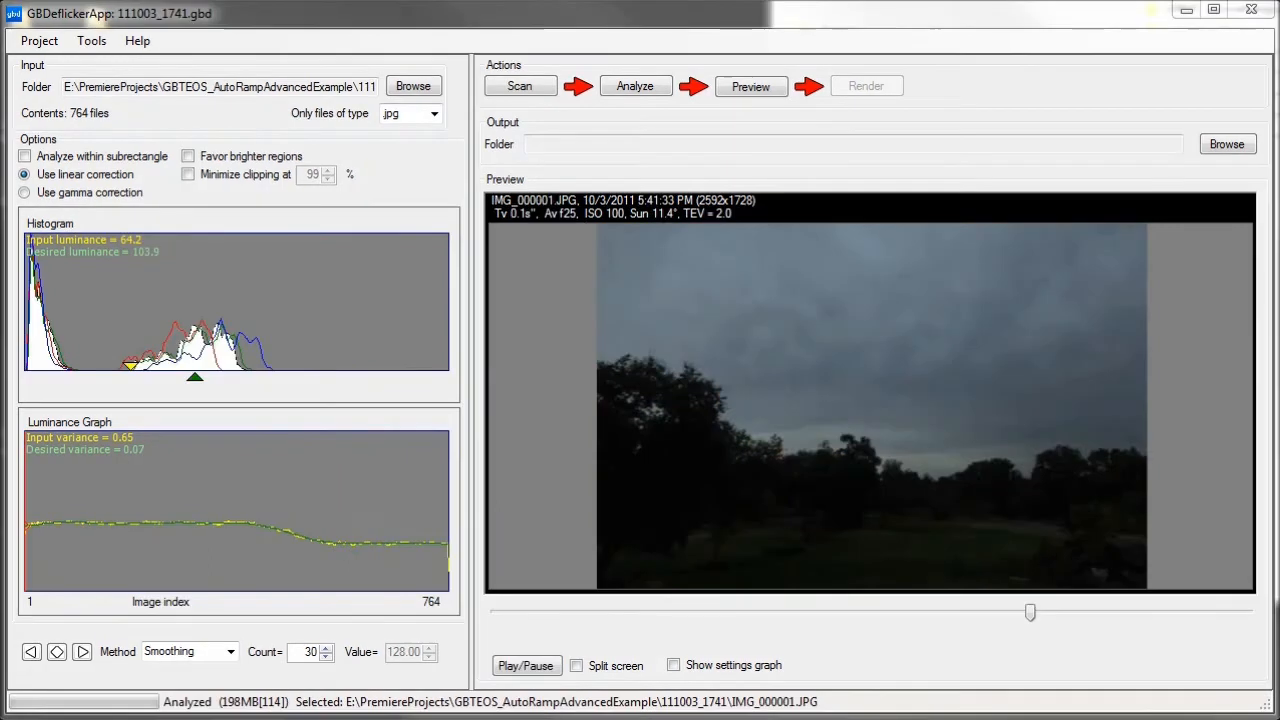
pyautogui.click(673, 665)
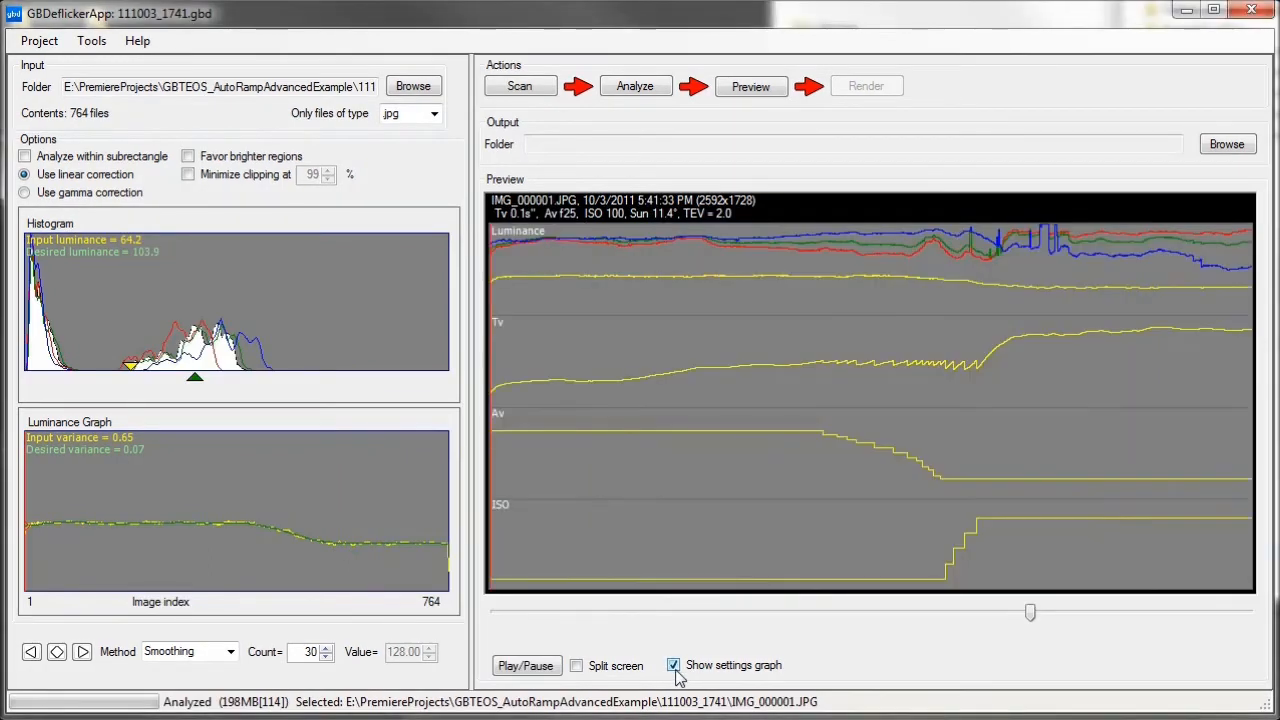
pyautogui.click(577, 666)
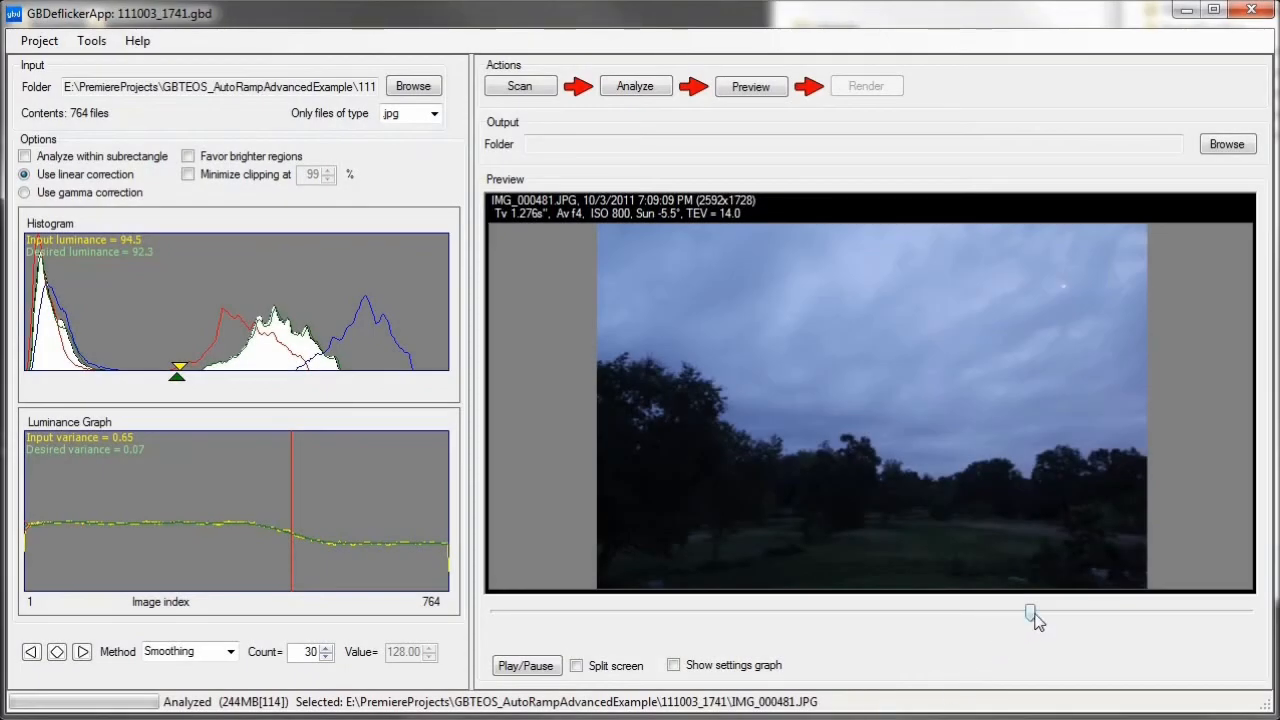
# Step: Add a keyframe at image 420 and set its correction method to Unchanged
pyautogui.moveTo(1031, 614)
pyautogui.mouseDown()
pyautogui.moveTo(899, 627)
pyautogui.moveTo(912, 623)
pyautogui.mouseUp()
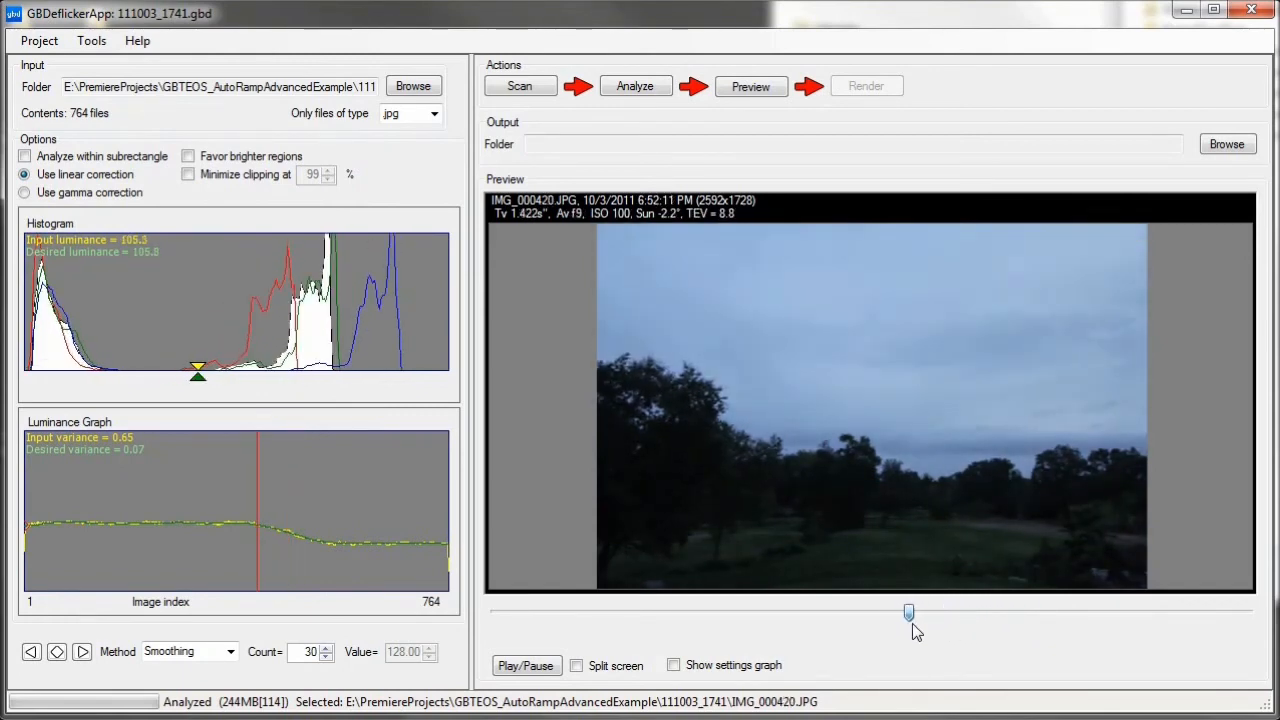
pyautogui.click(57, 651)
pyautogui.click(231, 653)
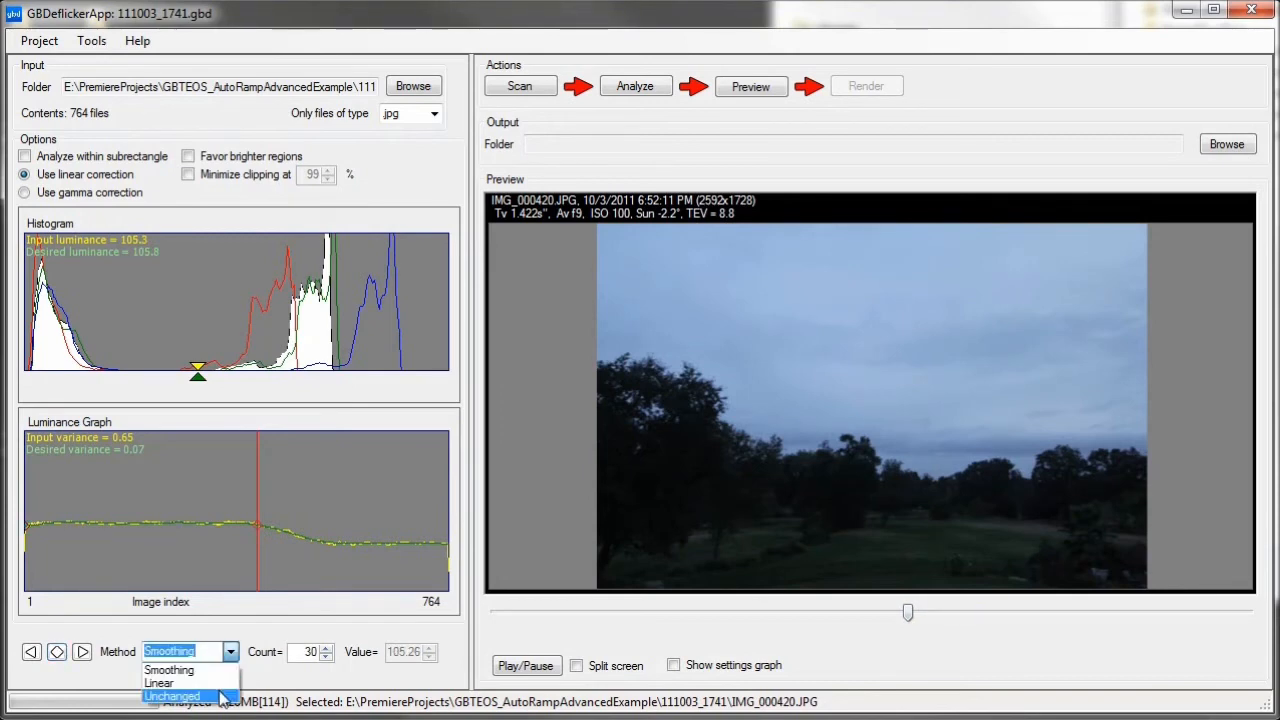
pyautogui.click(221, 692)
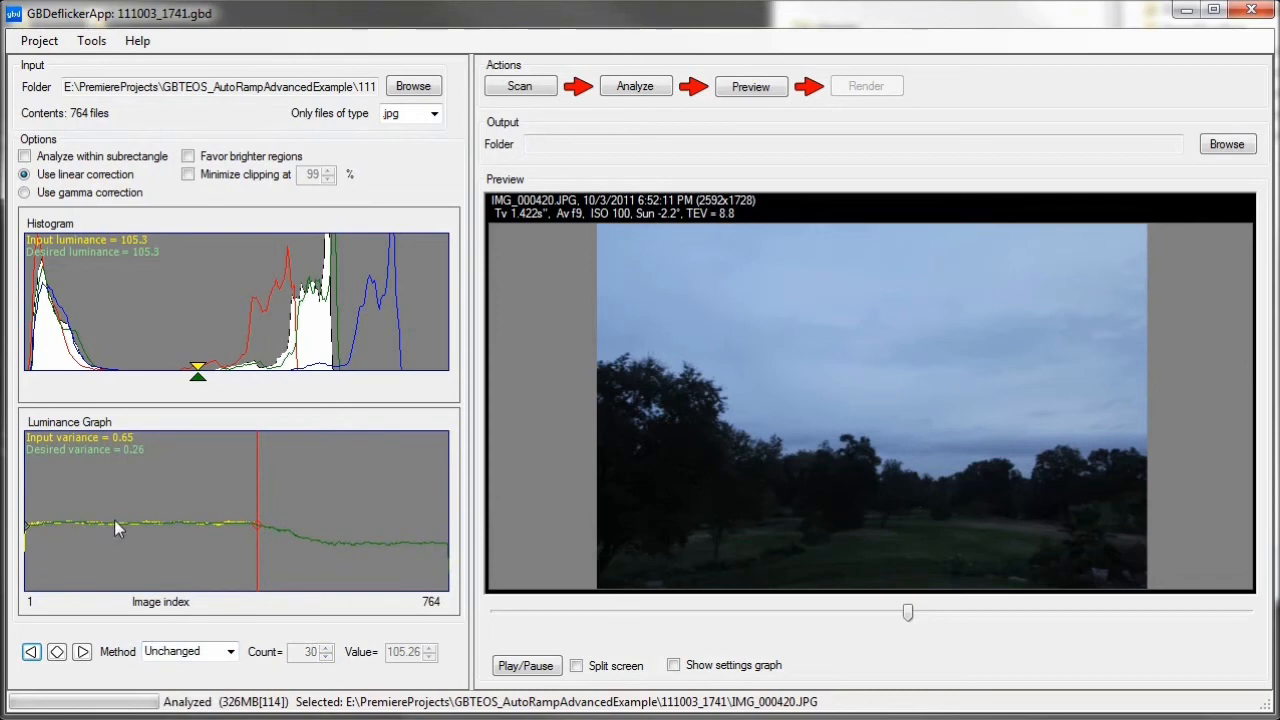
# Step: Check the methods at the first image and the image 420 keyframe, and generate the deflicker preview
pyautogui.click(31, 651)
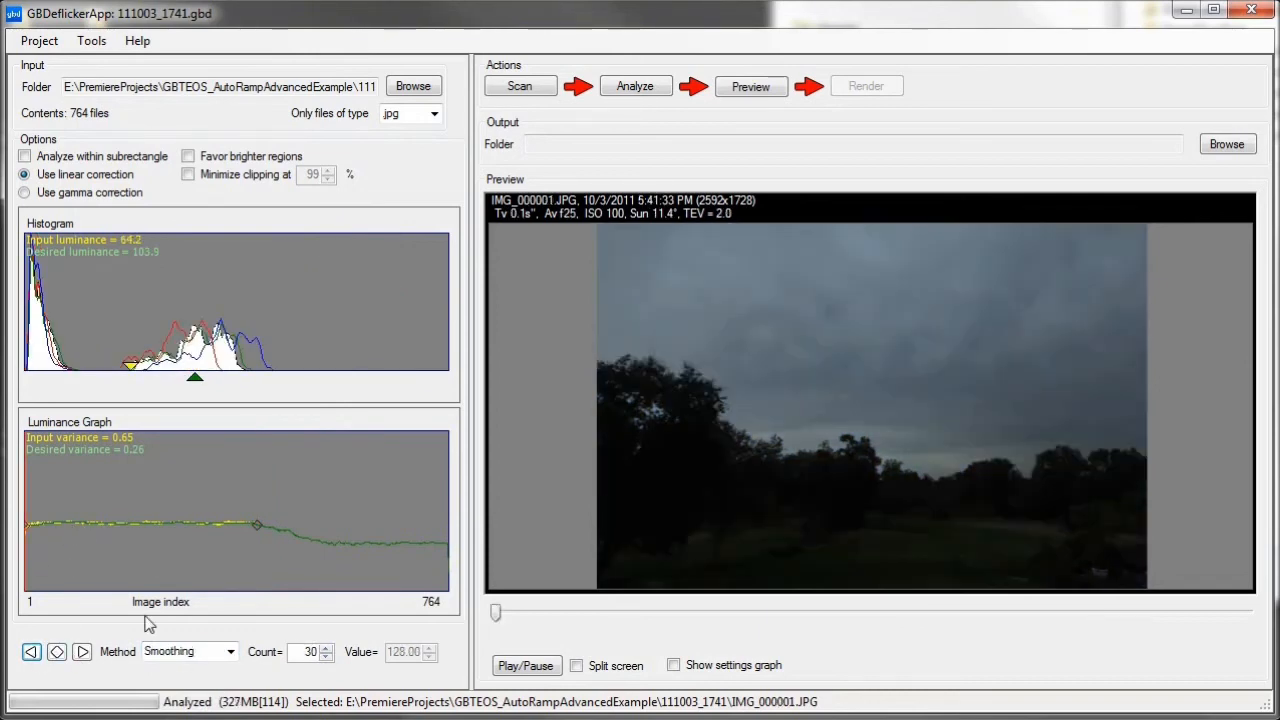
pyautogui.click(82, 651)
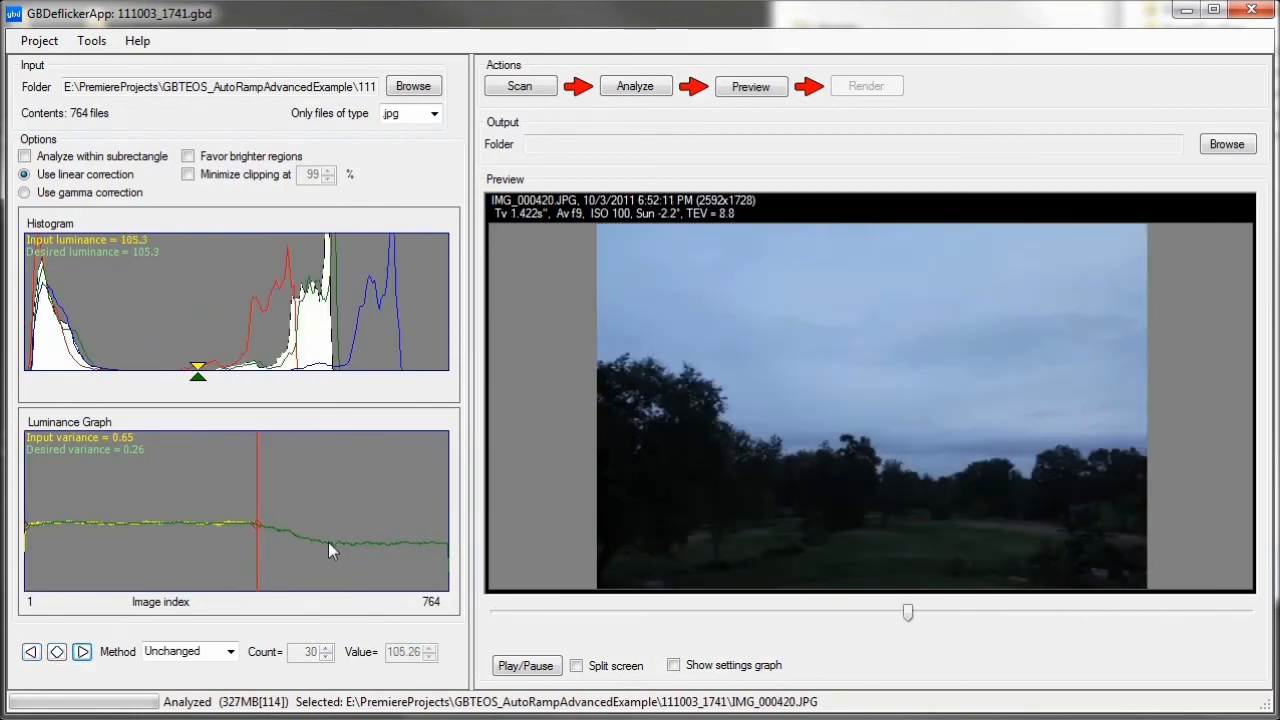
pyautogui.click(752, 88)
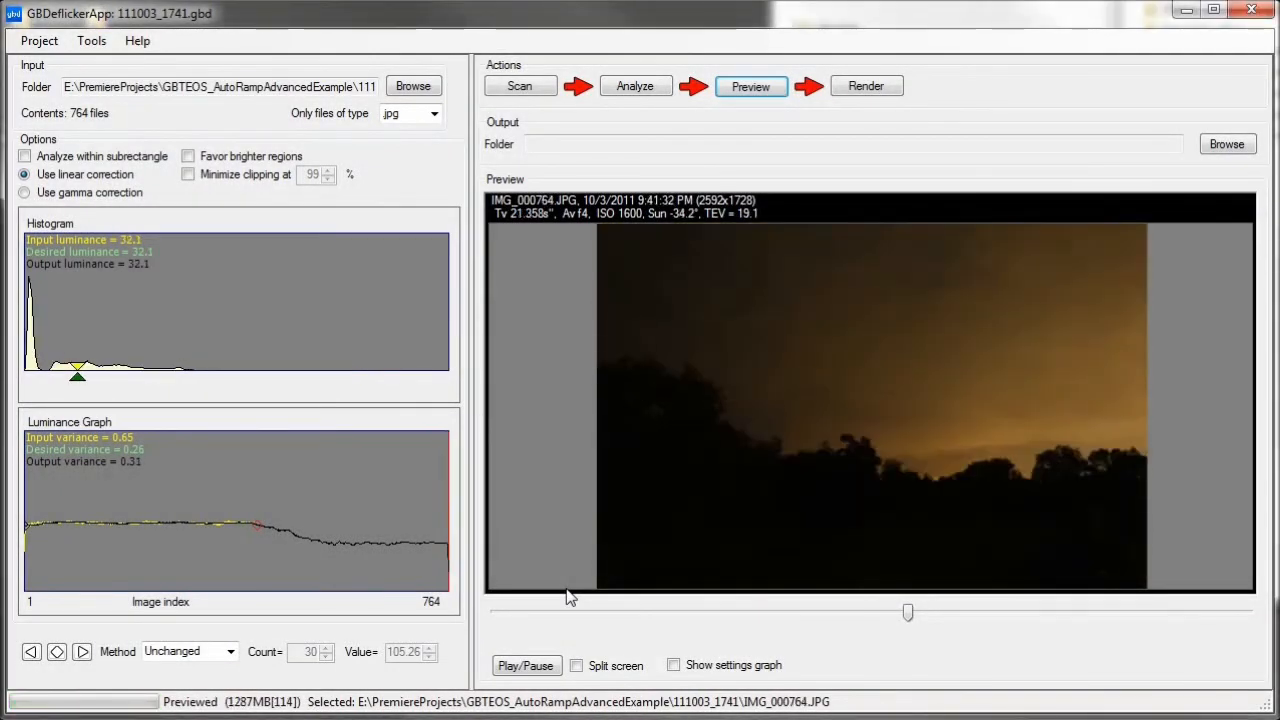
# Step: Compare the input and output images in split-screen playback and start rendering the deflickered sequence
pyautogui.click(577, 667)
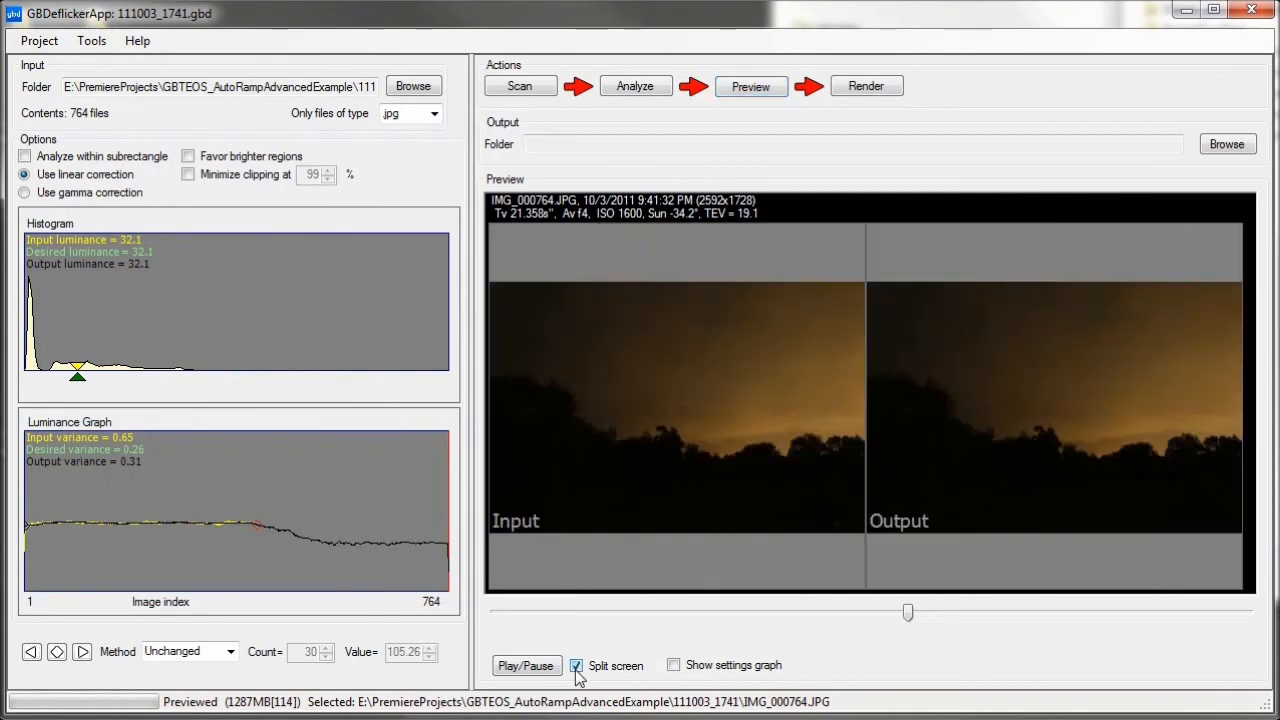
pyautogui.click(530, 666)
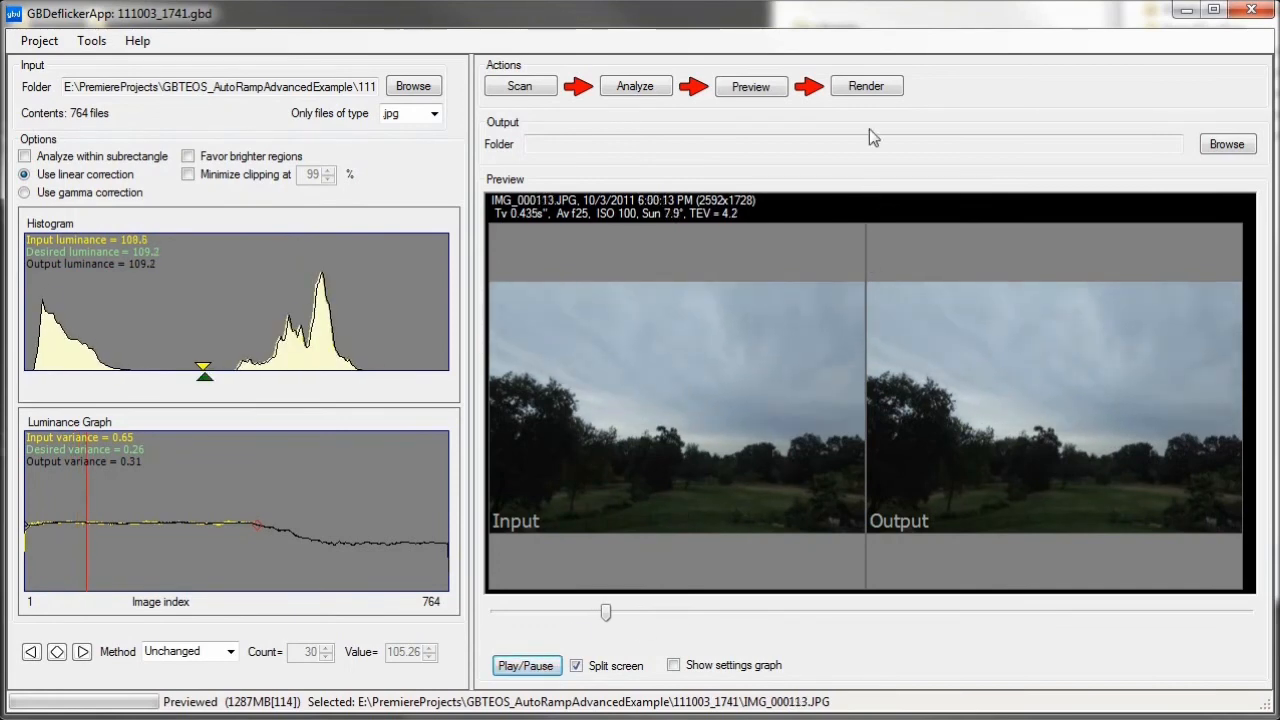
pyautogui.click(866, 86)
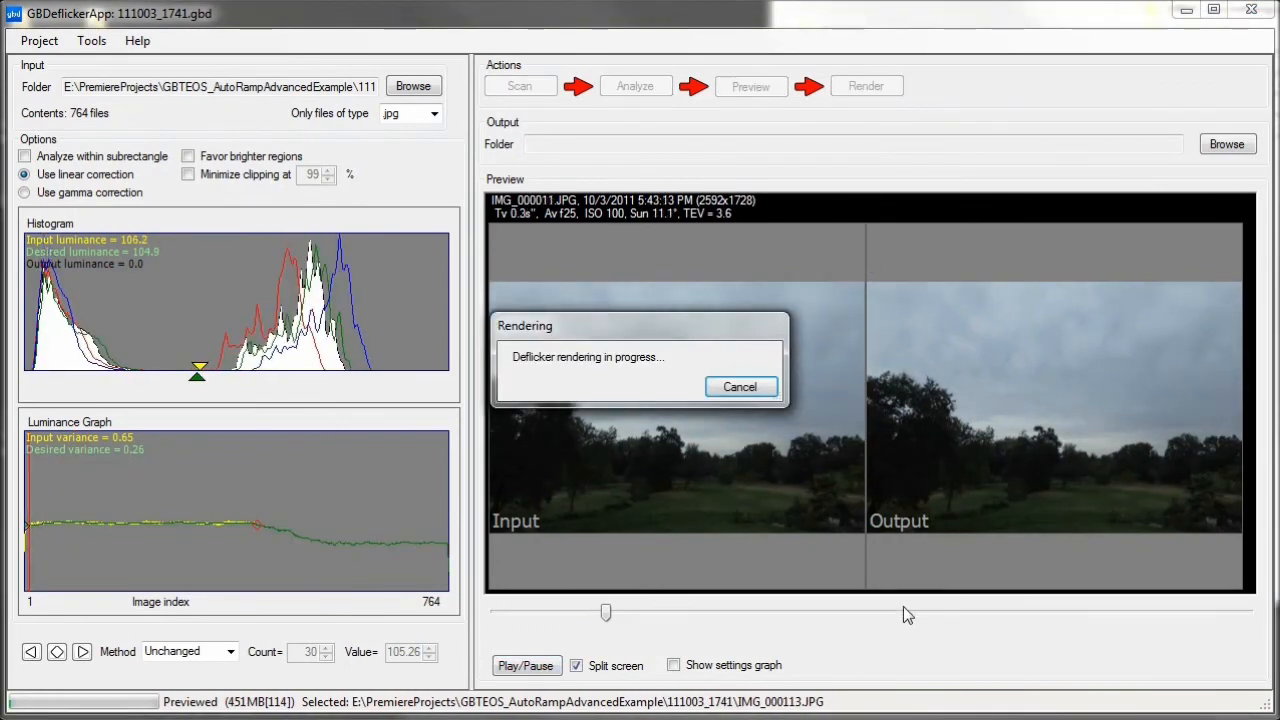